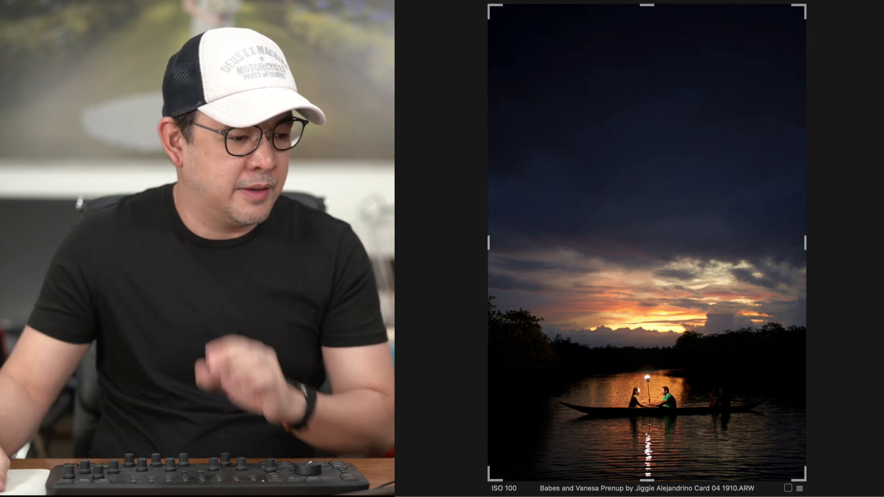
Add a new filled adjustment layer to the boat photo and set its Shadow value to 62
{"action": "left_click", "coordinate": [660, 395]}
{"action": "left_click_drag", "start_coordinate": [659, 396], "coordinate": [660, 339]}
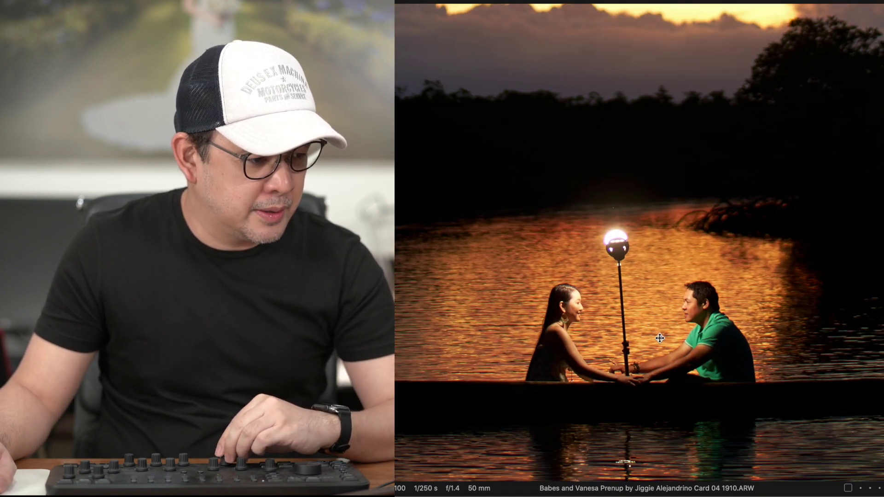
{"action": "key", "text": "r"}
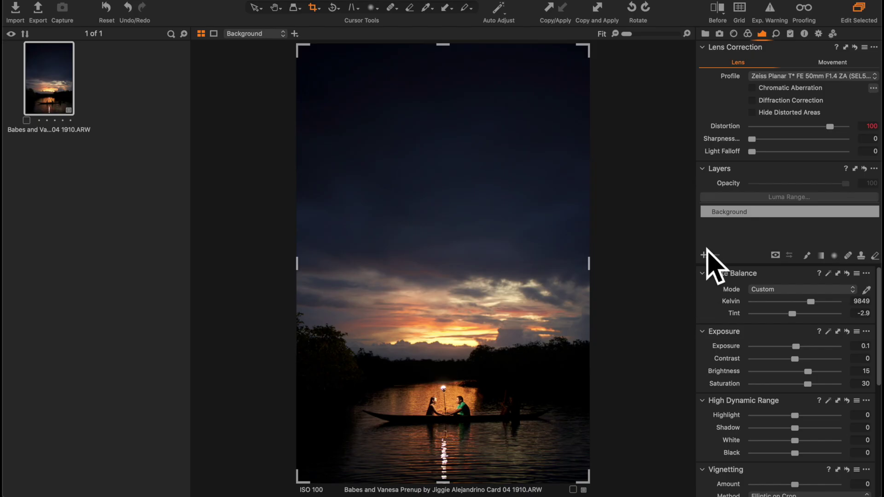
{"action": "left_click", "coordinate": [704, 255]}
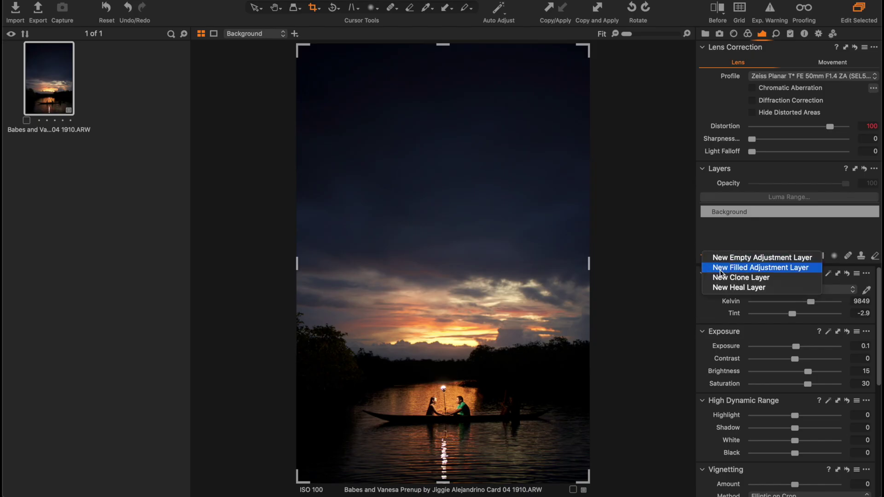
{"action": "left_click", "coordinate": [728, 265]}
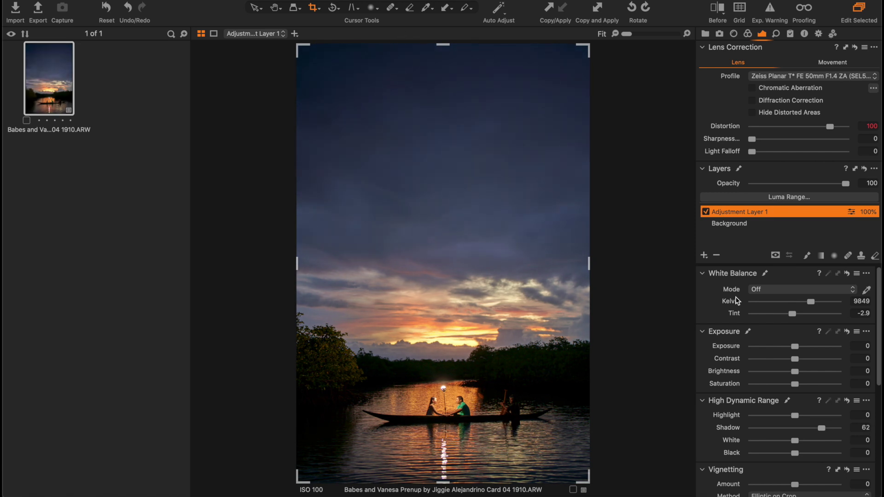
Clear the adjustment layer's mask and brush a first mask stroke over the dark trees on the left bank
{"action": "right_click", "coordinate": [743, 208]}
{"action": "left_click", "coordinate": [746, 225]}
{"action": "left_click", "coordinate": [807, 256]}
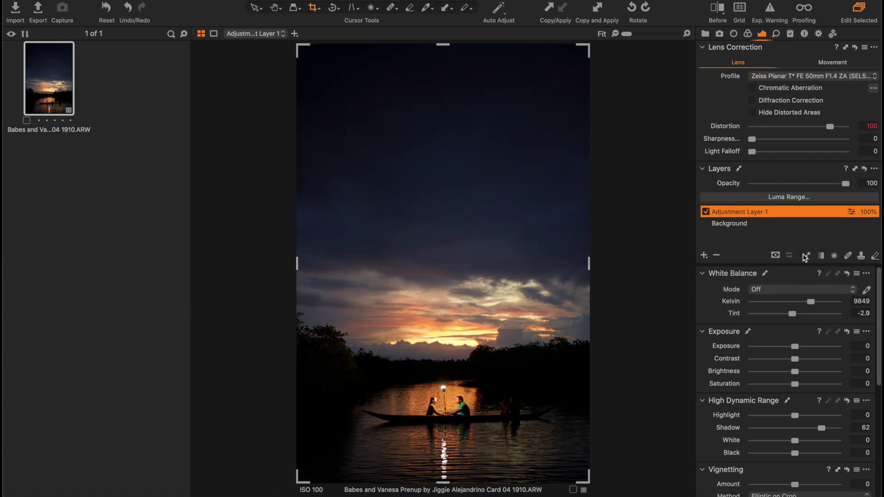
{"action": "mouse_move", "coordinate": [367, 358]}
{"action": "left_mouse_down"}
{"action": "mouse_move", "coordinate": [320, 370]}
{"action": "mouse_move", "coordinate": [342, 371]}
{"action": "left_mouse_up"}
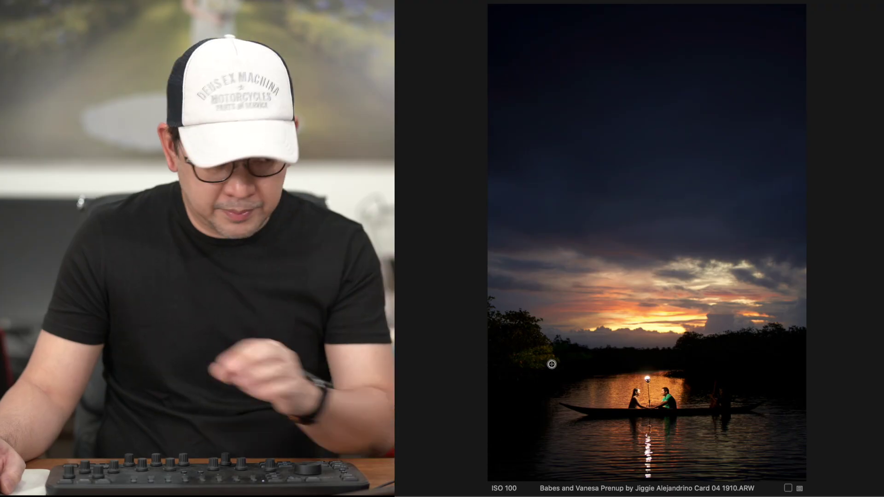
Set the mask brush size to 542 and lower its opacity and flow
{"action": "right_click", "coordinate": [362, 381]}
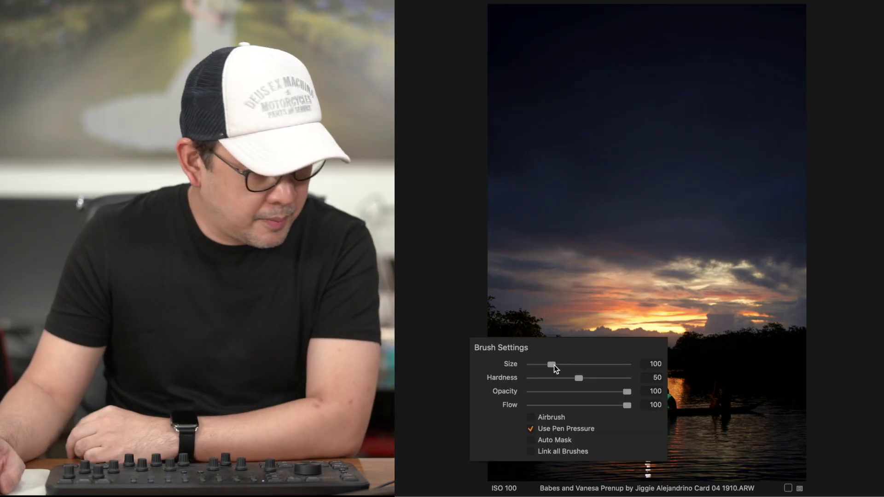
{"action": "left_click_drag", "start_coordinate": [559, 365], "coordinate": [571, 365]}
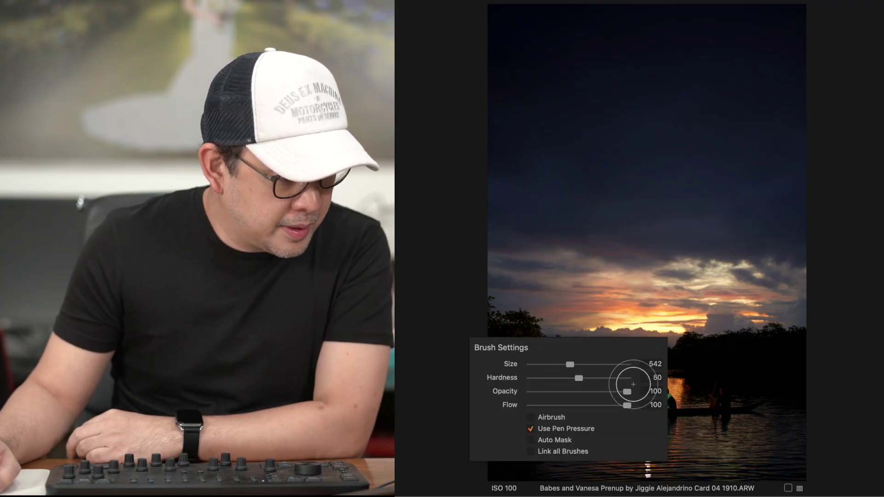
{"action": "left_click_drag", "start_coordinate": [626, 392], "coordinate": [578, 392]}
{"action": "left_click_drag", "start_coordinate": [628, 405], "coordinate": [575, 406]}
Paint the layer mask over the trees on both banks and the foreground water, and set the layer's Kelvin to 10749
{"action": "mouse_move", "coordinate": [518, 333]}
{"action": "left_mouse_down"}
{"action": "mouse_move", "coordinate": [571, 363]}
{"action": "mouse_move", "coordinate": [578, 381]}
{"action": "mouse_move", "coordinate": [625, 362]}
{"action": "mouse_move", "coordinate": [672, 361]}
{"action": "left_mouse_up"}
{"action": "mouse_move", "coordinate": [763, 353]}
{"action": "left_mouse_down"}
{"action": "mouse_move", "coordinate": [792, 357]}
{"action": "mouse_move", "coordinate": [689, 350]}
{"action": "mouse_move", "coordinate": [770, 355]}
{"action": "mouse_move", "coordinate": [776, 380]}
{"action": "left_mouse_up"}
{"action": "mouse_move", "coordinate": [614, 448]}
{"action": "left_mouse_down"}
{"action": "mouse_move", "coordinate": [612, 432]}
{"action": "mouse_move", "coordinate": [643, 453]}
{"action": "left_mouse_up"}
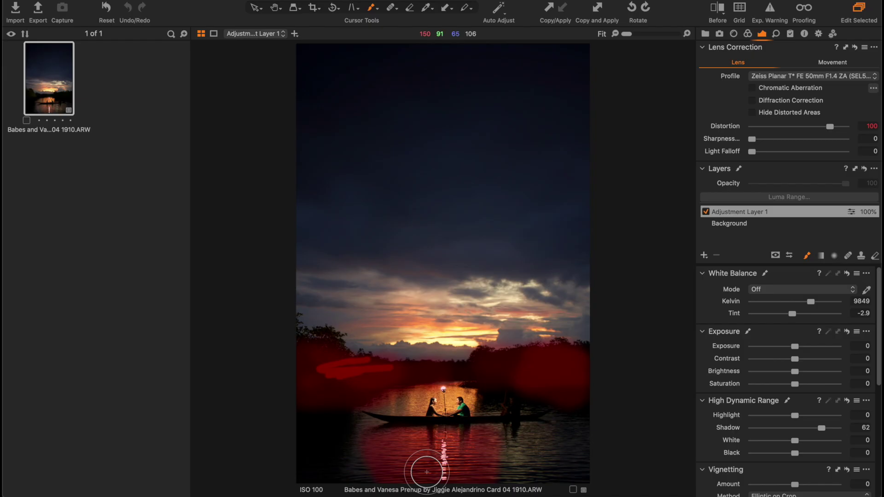
{"action": "mouse_move", "coordinate": [465, 468]}
{"action": "left_mouse_down"}
{"action": "mouse_move", "coordinate": [488, 469]}
{"action": "mouse_move", "coordinate": [380, 447]}
{"action": "mouse_move", "coordinate": [395, 458]}
{"action": "mouse_move", "coordinate": [415, 453]}
{"action": "left_mouse_up"}
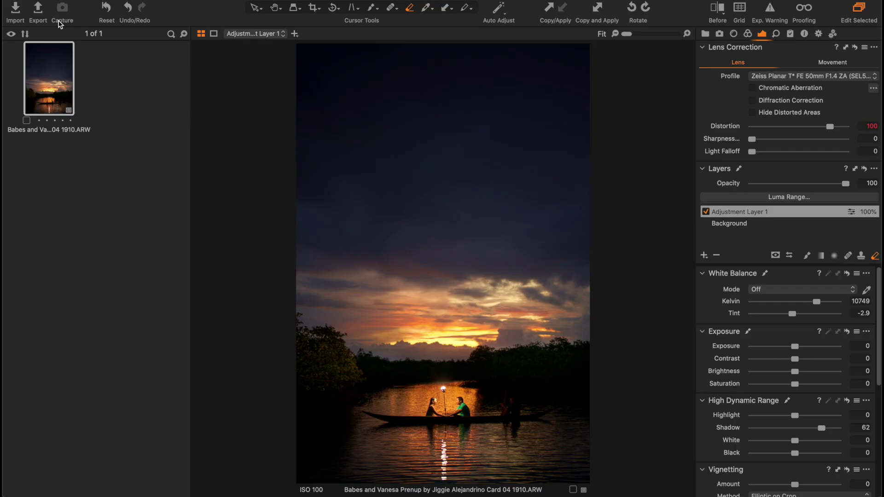
Send the adjusted photo to Photoshop for retouching
{"action": "right_click", "coordinate": [51, 77]}
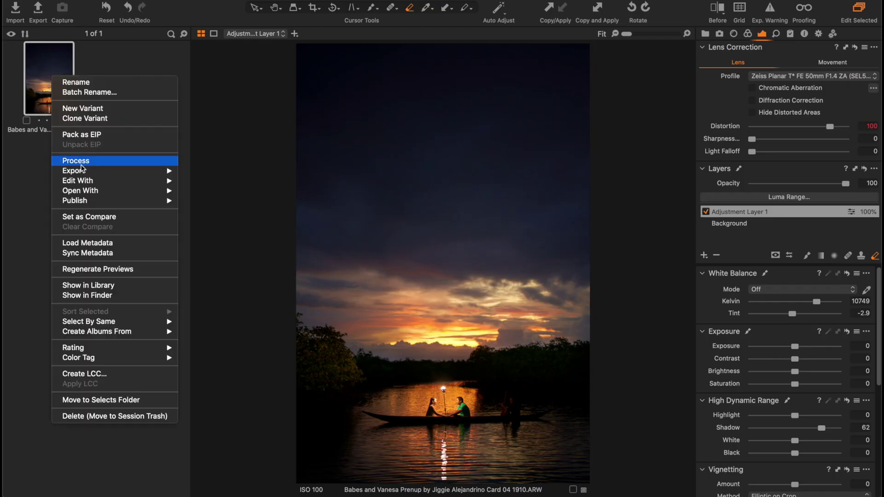
{"action": "mouse_move", "coordinate": [113, 181]}
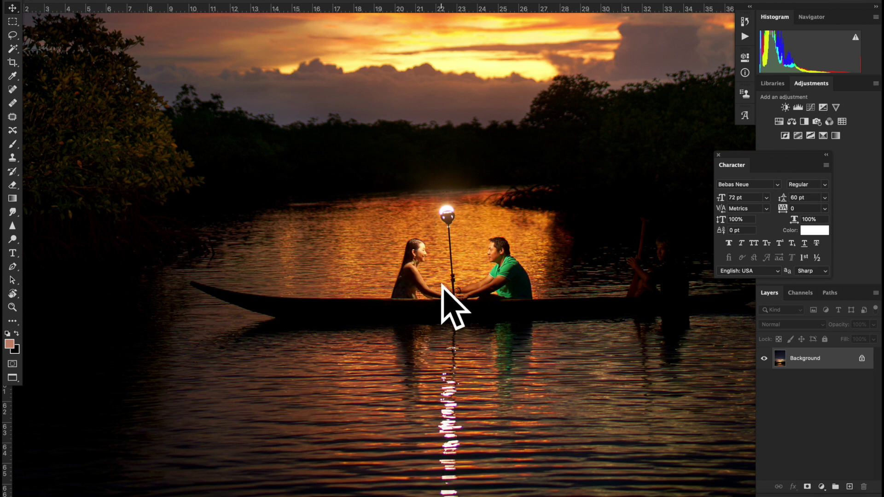
Remove the lamp and the upper part of its pole between the couple with a smaller Clone Stamp brush
{"action": "left_click_drag", "start_coordinate": [541, 276], "coordinate": [435, 274]}
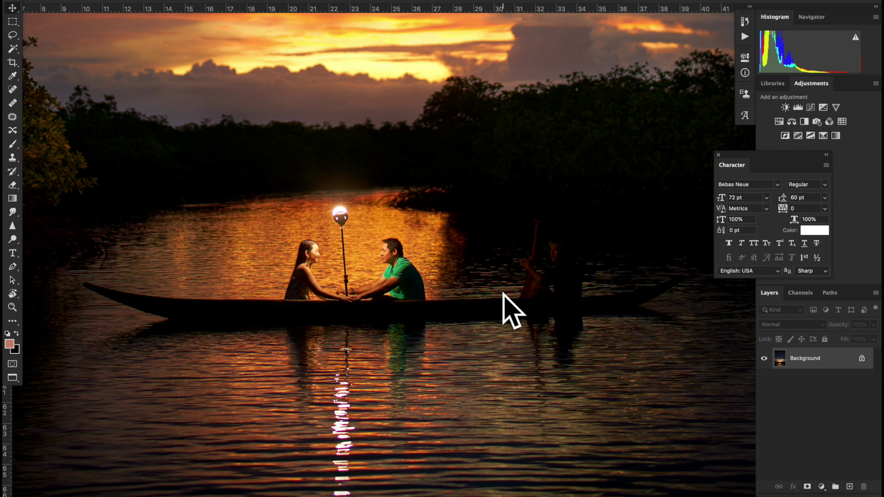
{"action": "scroll", "coordinate": [508, 301], "scroll_direction": "up", "scroll_amount": 5}
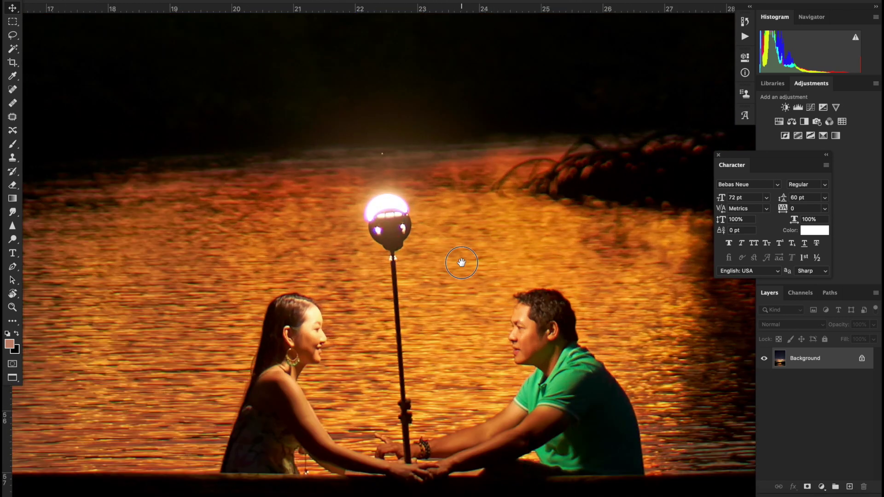
{"action": "left_click_drag", "start_coordinate": [461, 263], "coordinate": [463, 270]}
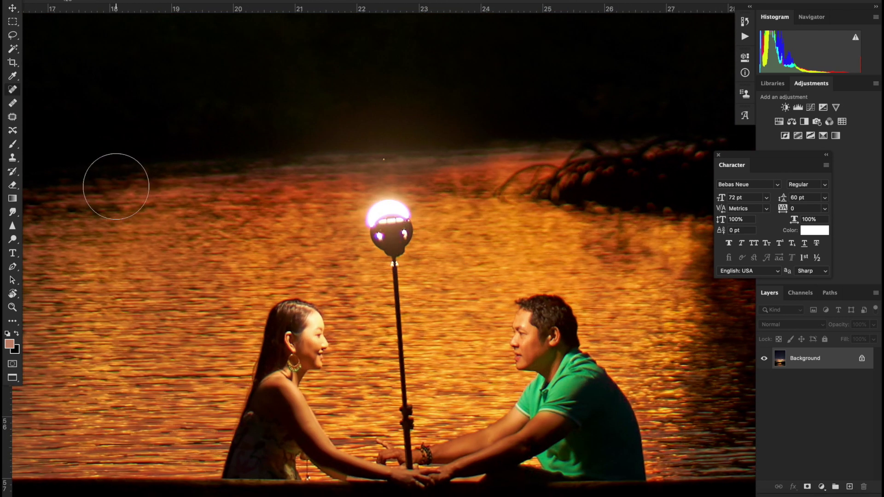
{"action": "left_click", "coordinate": [12, 158]}
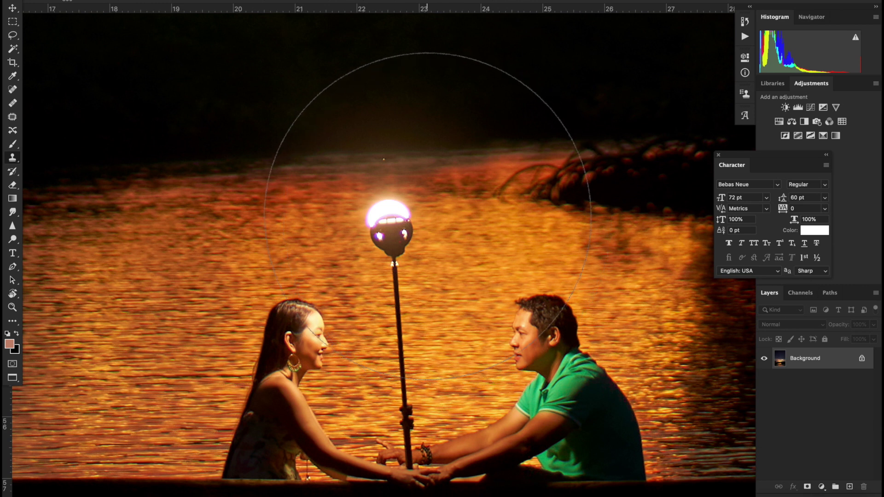
{"action": "key", "text": "bracketleft"}
{"action": "key", "text": "bracketleft"}
{"action": "key", "text": "bracketleft"}
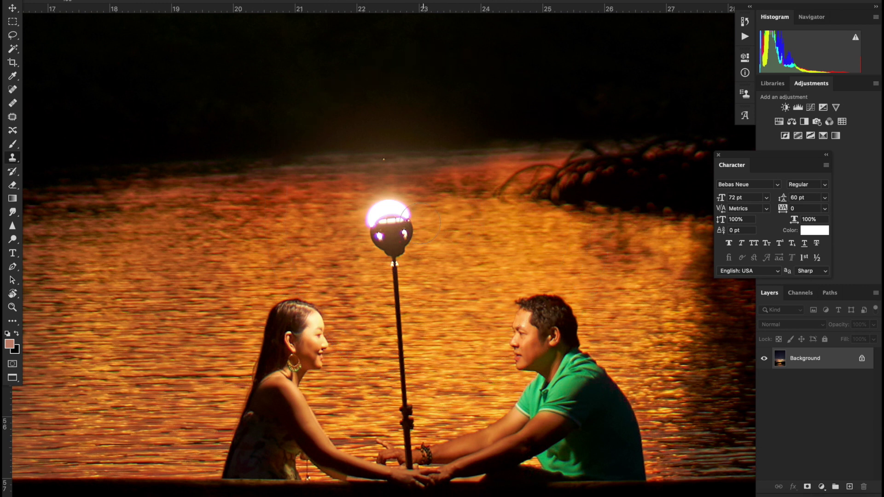
{"action": "mouse_move", "coordinate": [420, 223]}
{"action": "left_mouse_down"}
{"action": "mouse_move", "coordinate": [379, 208]}
{"action": "mouse_move", "coordinate": [433, 386]}
{"action": "mouse_move", "coordinate": [397, 244]}
{"action": "left_mouse_up"}
Set the 30 px clone brush's hardness to 53% and clone water over the pole just above the hands
{"action": "scroll", "coordinate": [433, 389], "scroll_direction": "up", "scroll_amount": 5}
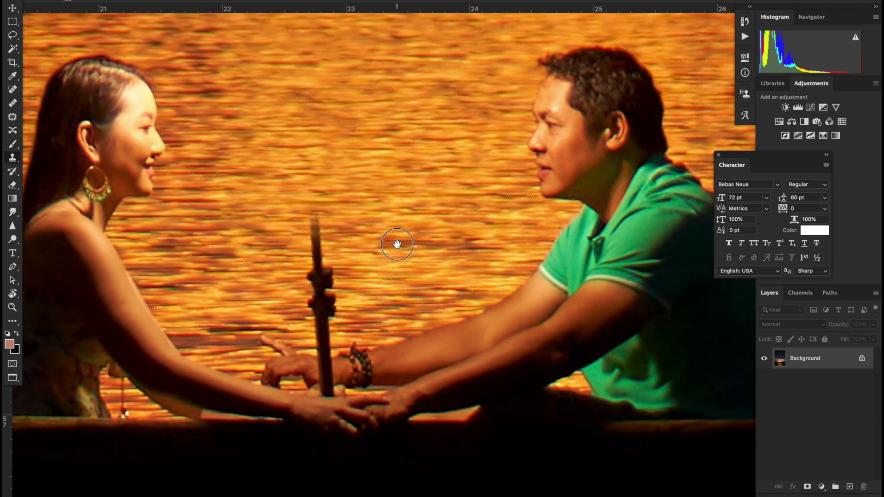
{"action": "scroll", "coordinate": [396, 240], "scroll_direction": "up", "scroll_amount": 2}
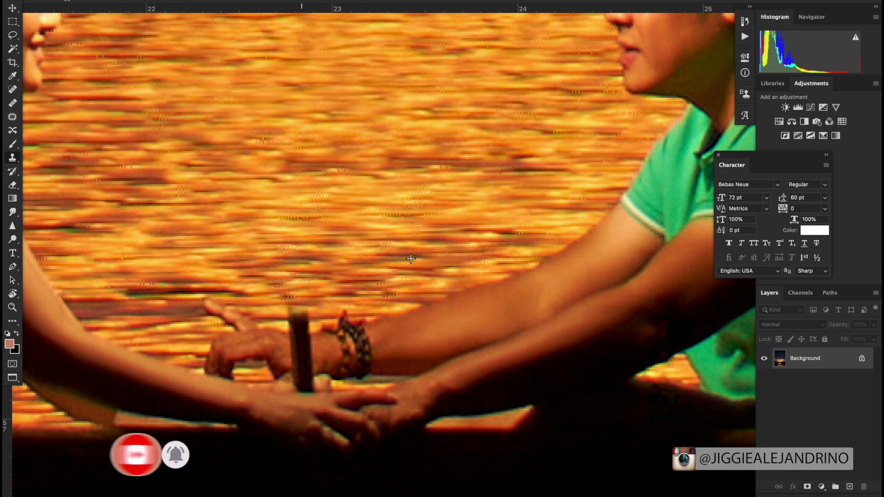
{"action": "right_click", "coordinate": [76, 2]}
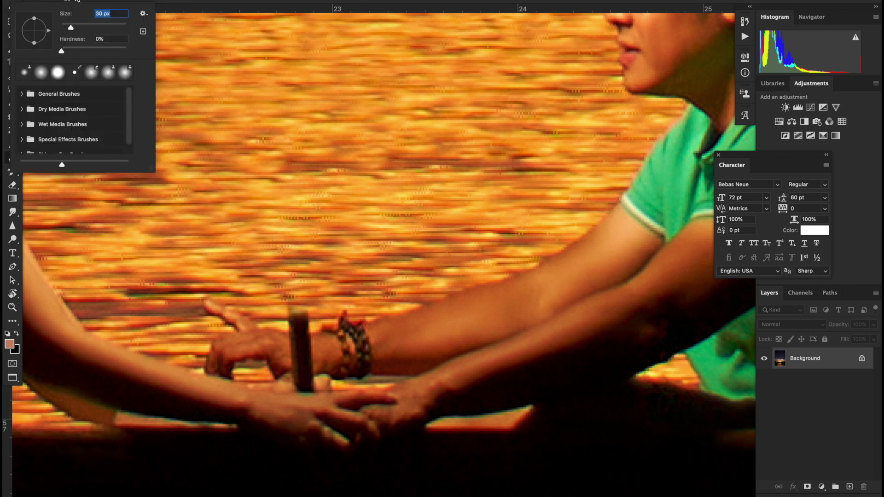
{"action": "left_click_drag", "start_coordinate": [96, 51], "coordinate": [96, 51]}
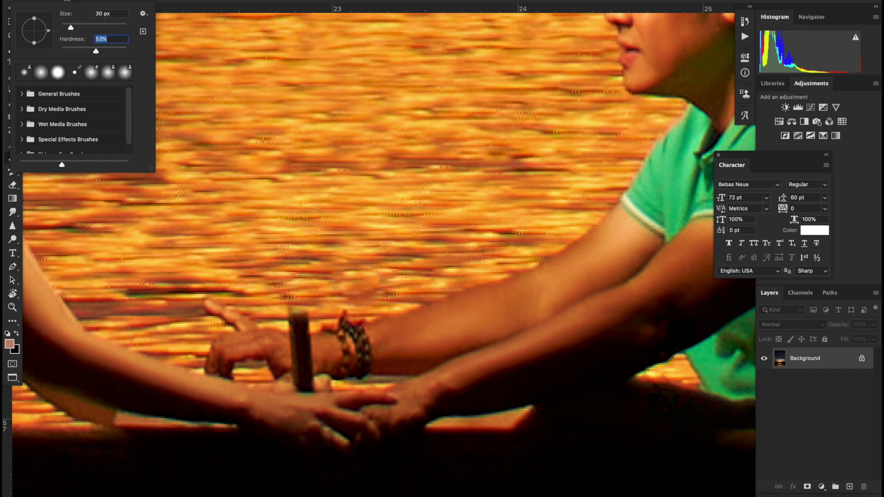
{"action": "key", "text": "Return"}
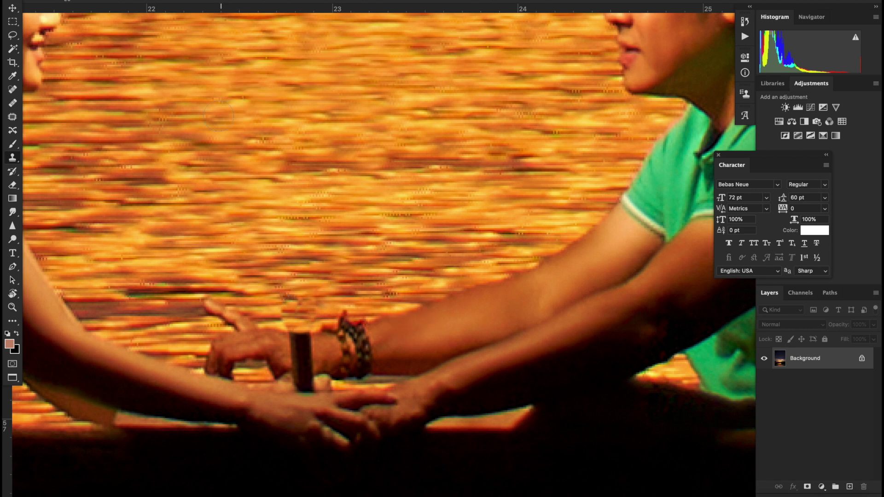
Soften the 20 px clone brush and clone skin over the remaining pole across the man's wrist and the joined hands
{"action": "right_click", "coordinate": [78, 18]}
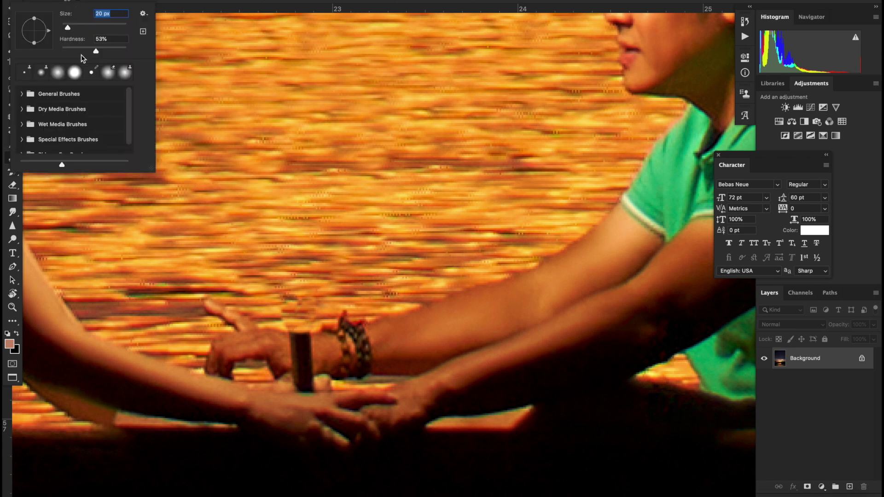
{"action": "left_click_drag", "start_coordinate": [66, 50], "coordinate": [61, 49]}
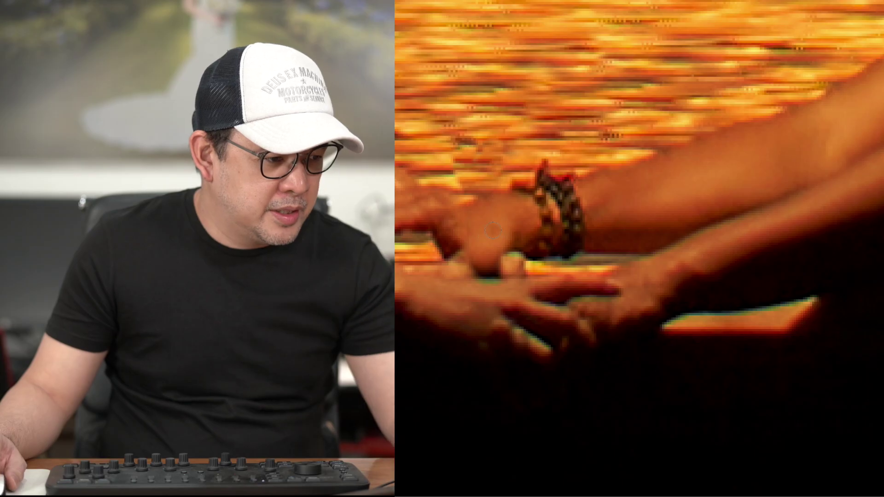
{"action": "left_click", "coordinate": [478, 227], "text": "alt"}
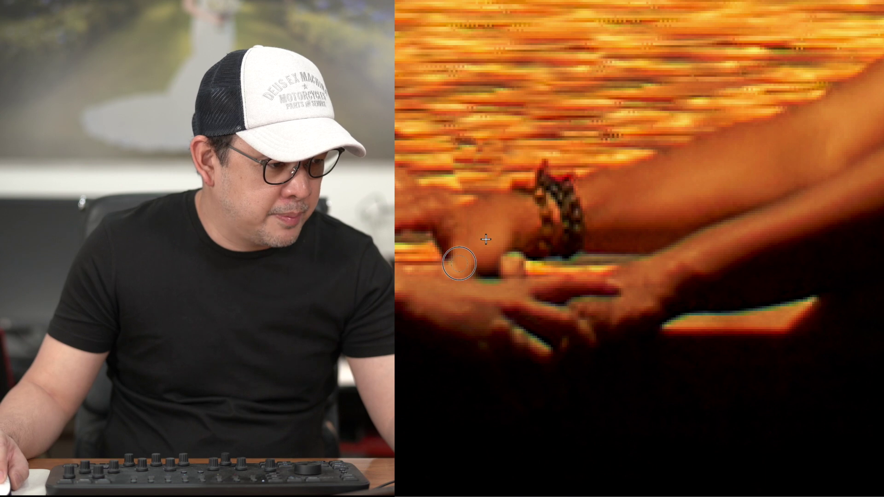
{"action": "left_click", "coordinate": [496, 235], "text": "alt"}
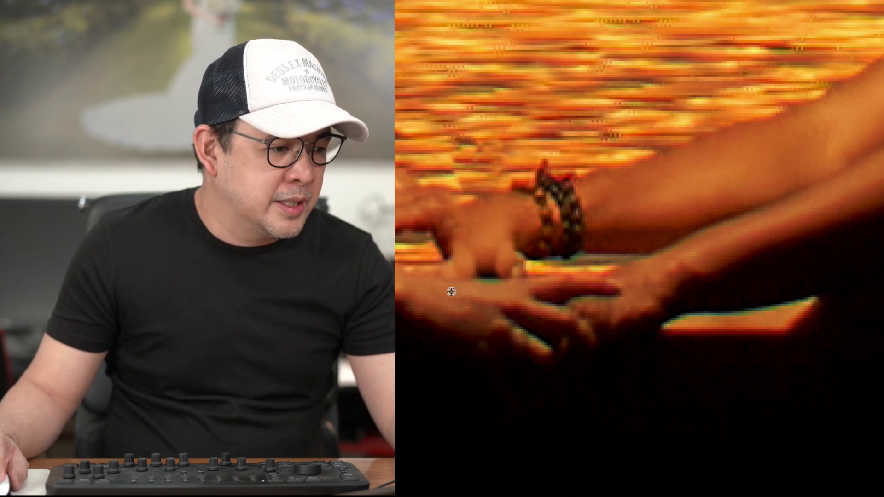
{"action": "left_click", "coordinate": [479, 271], "text": "alt"}
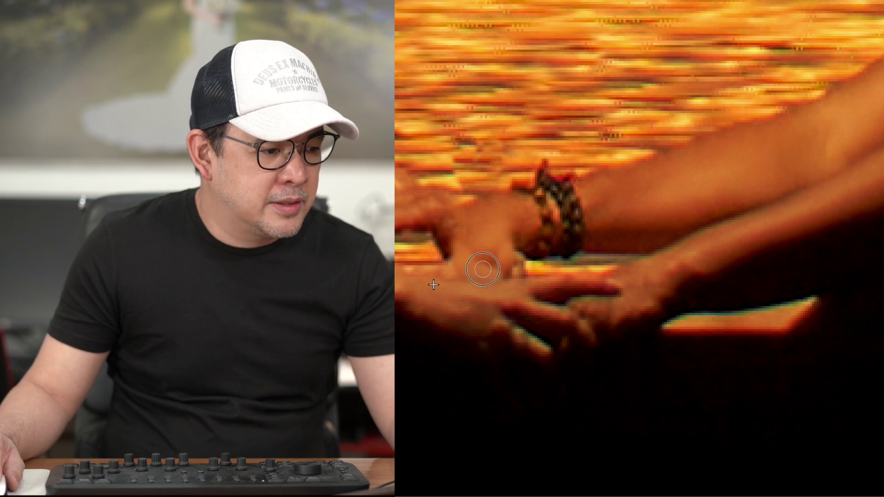
{"action": "key", "text": "bracketleft"}
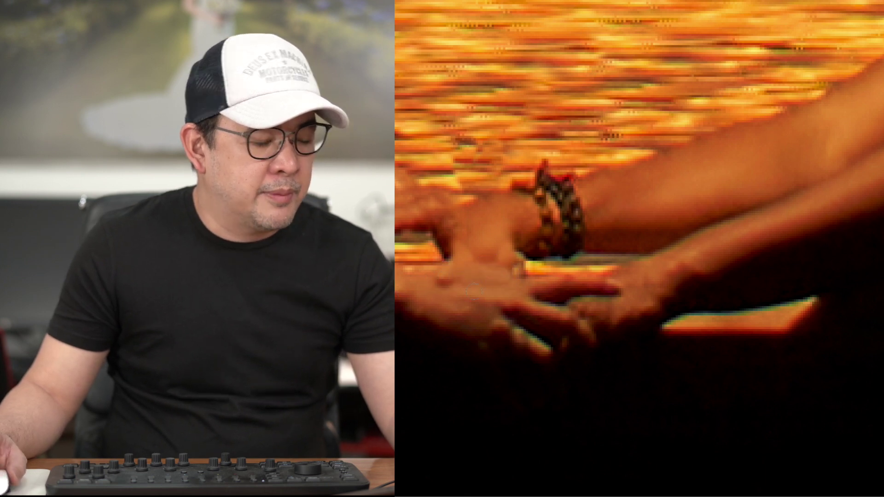
Enlarge the clone brush and clean up the cloned water just above the man's wrist
{"action": "key", "text": "ctrl+minus"}
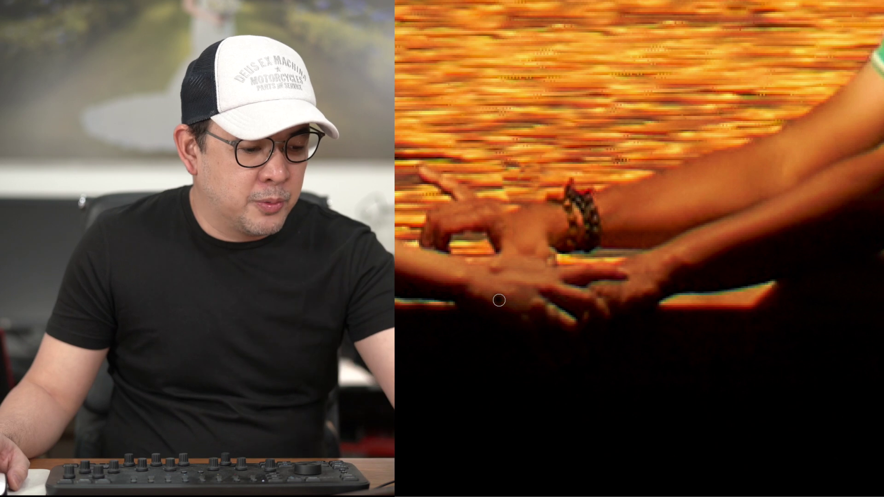
{"action": "key", "text": "ctrl+minus"}
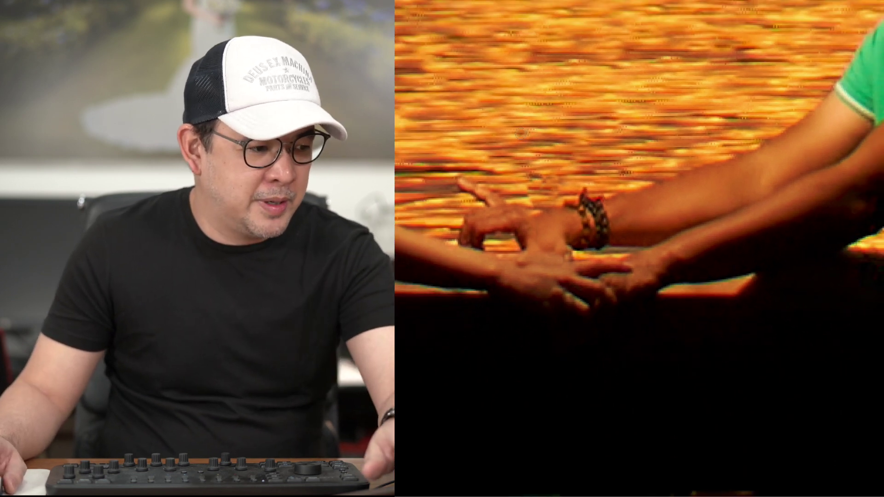
{"action": "key", "text": "bracketright"}
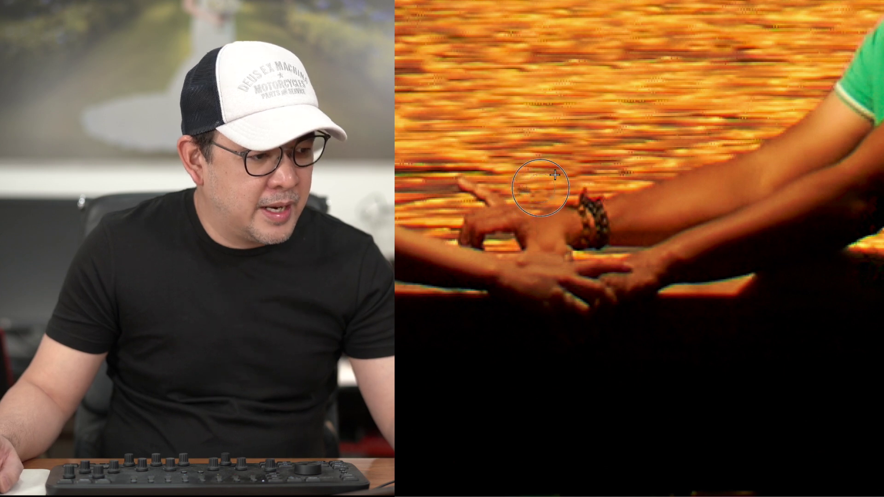
{"action": "key", "text": "ctrl+minus"}
{"action": "key", "text": "ctrl+minus"}
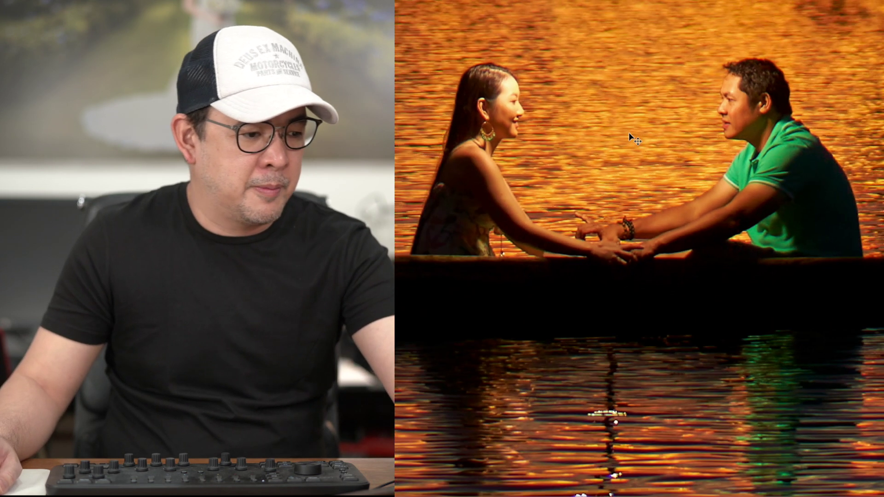
Clone out the reflection of the lamp and pole in the water below the boat, adjusting the brush size as needed
{"action": "key", "text": "ctrl+minus"}
{"action": "key", "text": "ctrl+minus"}
{"action": "key", "text": "ctrl+plus"}
{"action": "key", "text": "ctrl+plus"}
{"action": "key", "text": "ctrl+plus"}
{"action": "key", "text": "ctrl+plus"}
{"action": "key", "text": "ctrl+plus"}
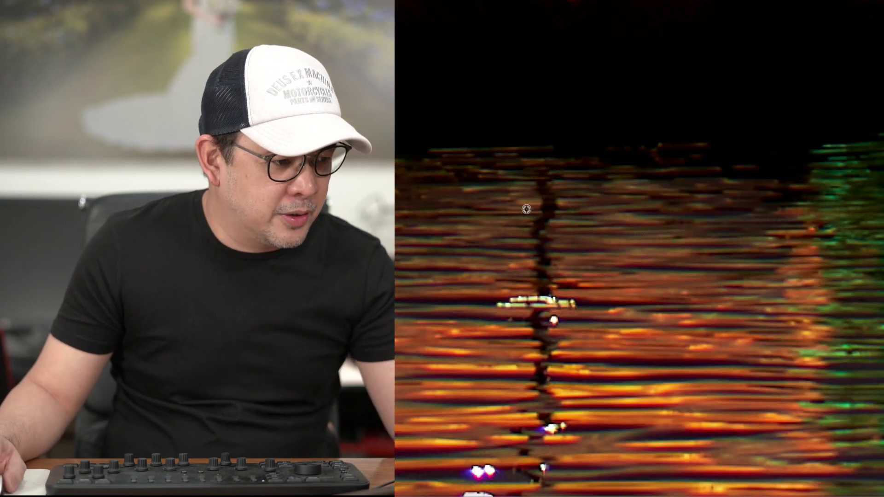
{"action": "key", "text": "bracketright"}
{"action": "key", "text": "bracketright"}
{"action": "key", "text": "bracketright"}
{"action": "key", "text": "bracketright"}
{"action": "key", "text": "bracketleft"}
{"action": "key", "text": "bracketleft"}
{"action": "key", "text": "bracketleft"}
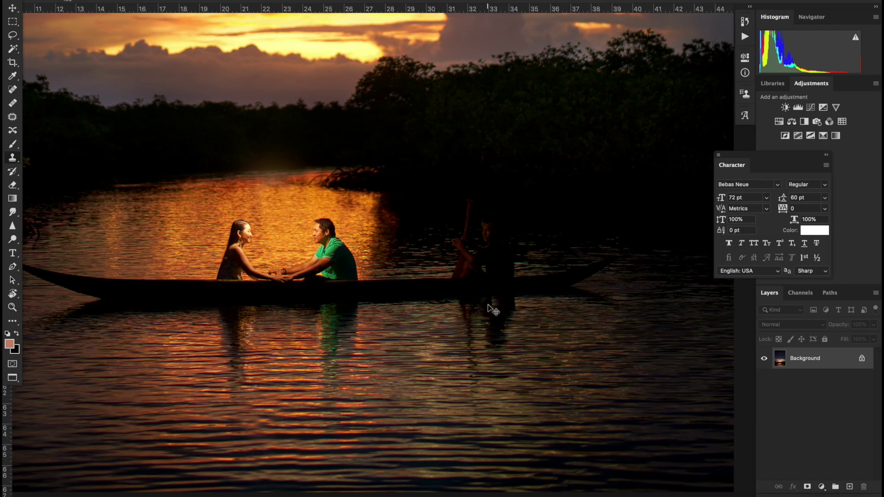
Clone out the boatman and his reflection in the water, and run the Contrast Sharpening action on the photo
{"action": "scroll", "coordinate": [490, 308], "scroll_direction": "up", "scroll_amount": 5}
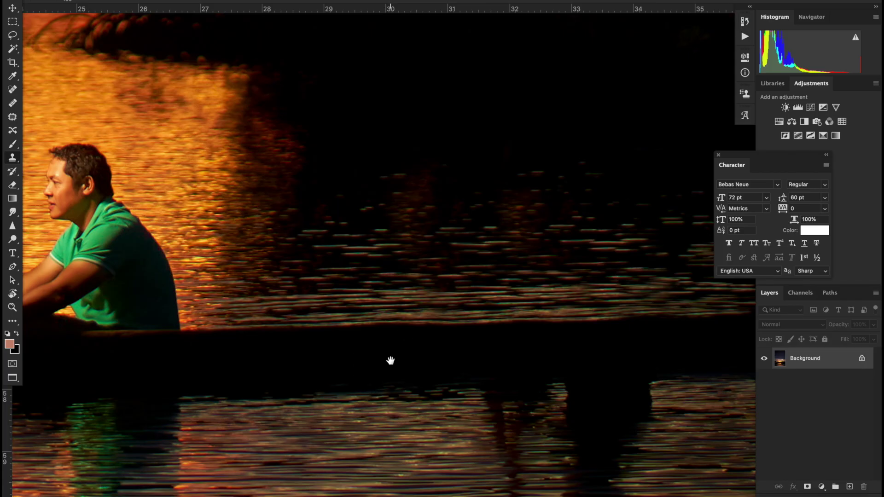
{"action": "left_click_drag", "start_coordinate": [391, 361], "coordinate": [341, 182]}
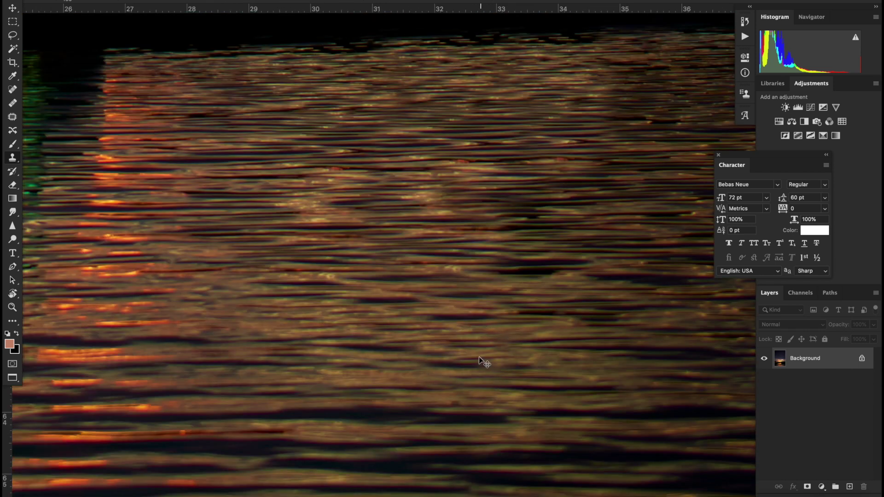
{"action": "key", "text": "super+minus"}
{"action": "key", "text": "super+minus"}
{"action": "key", "text": "super+minus"}
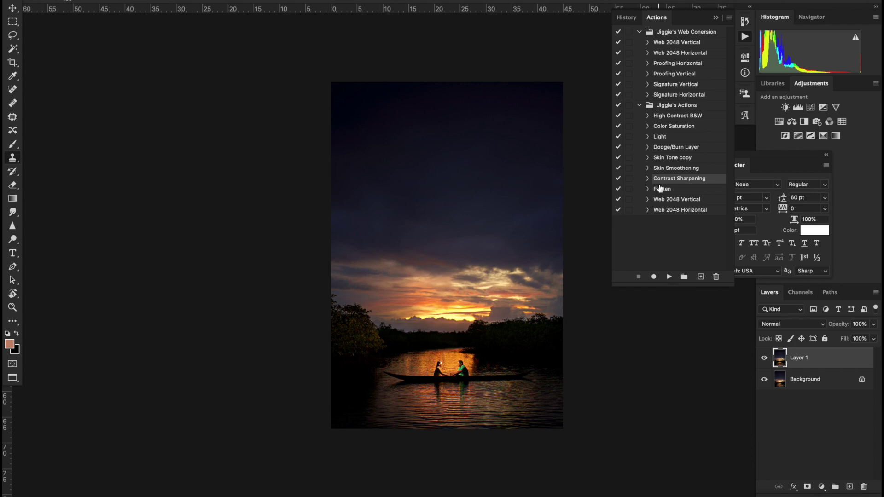
Compare the couple and the boat with the sharpened Layer 1 hidden and shown
{"action": "scroll", "coordinate": [647, 387], "scroll_direction": "up", "scroll_amount": 8}
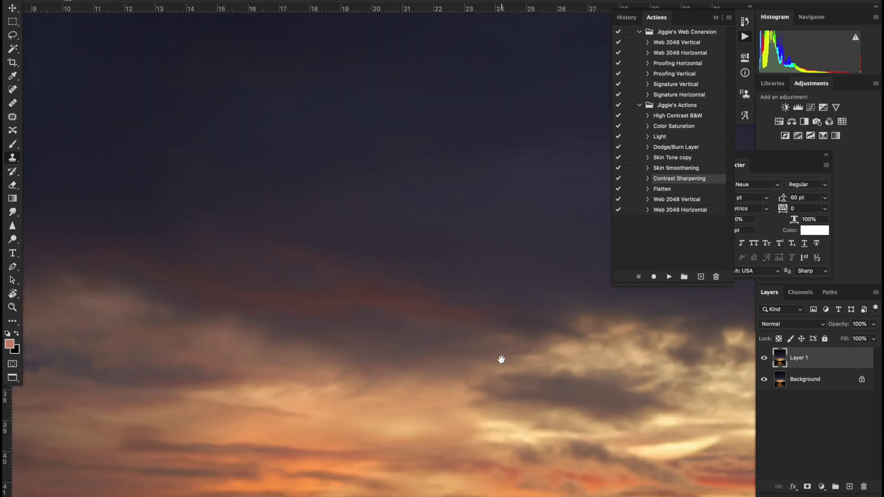
{"action": "left_click_drag", "start_coordinate": [503, 359], "coordinate": [427, 94]}
{"action": "left_click", "coordinate": [489, 183]}
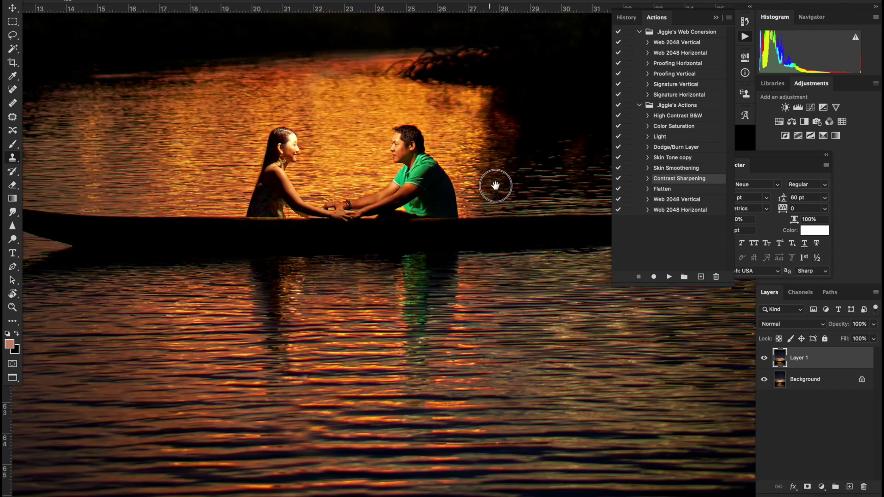
{"action": "left_click_drag", "start_coordinate": [489, 183], "coordinate": [509, 192]}
{"action": "left_click", "coordinate": [764, 360]}
{"action": "left_click", "coordinate": [764, 360]}
{"action": "left_click", "coordinate": [765, 360]}
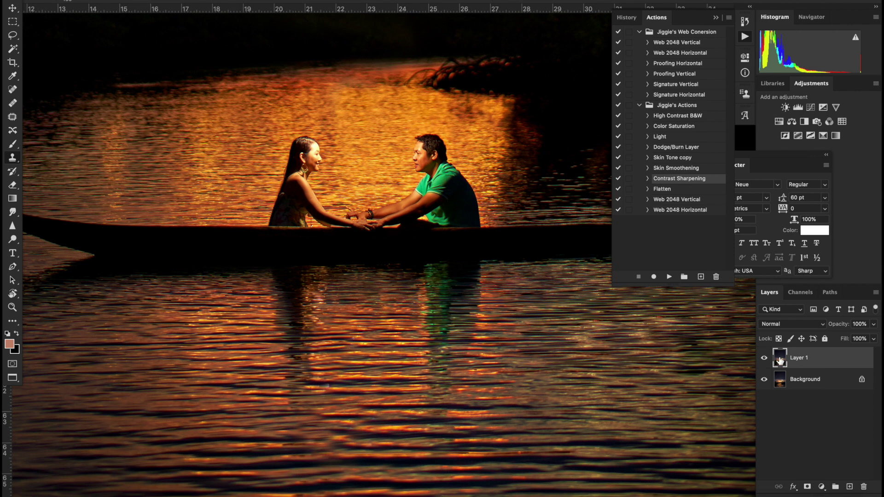
Hide the sharpened Layer 1 behind a black mask and paint the sharpening back in white over the couple and boat
{"action": "left_click", "coordinate": [808, 487], "text": "alt"}
{"action": "key", "text": "b"}
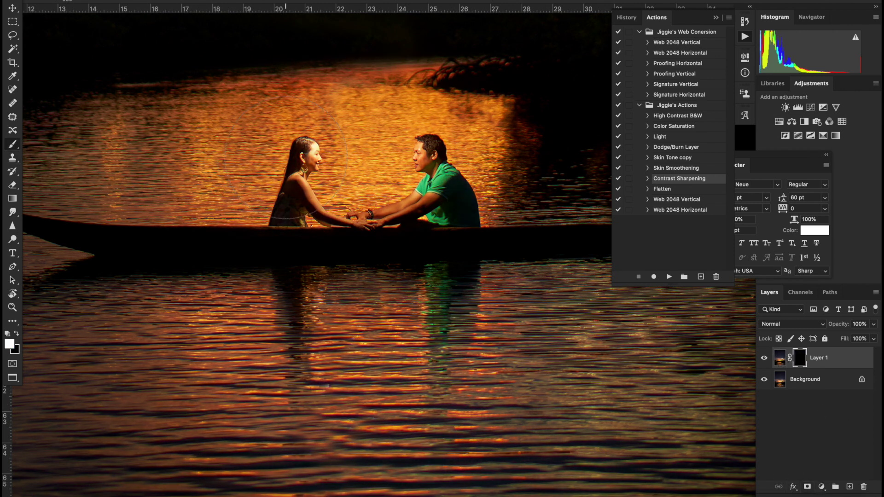
{"action": "key", "text": "ctrl+0"}
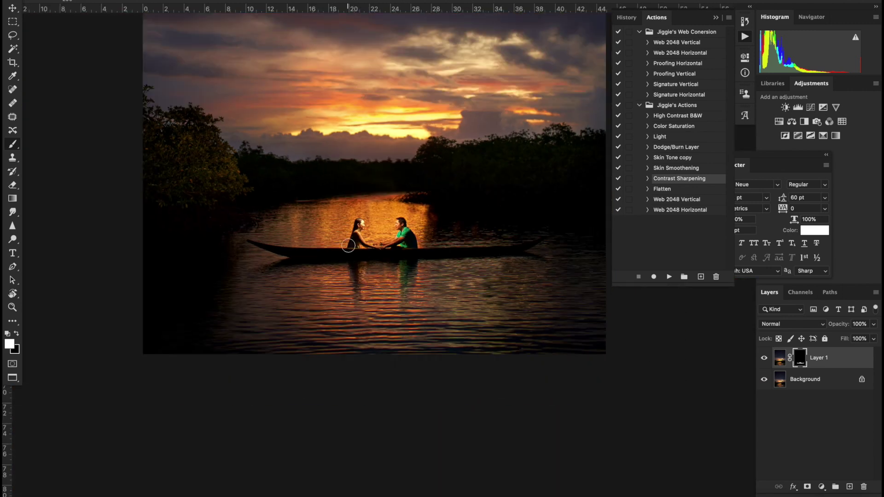